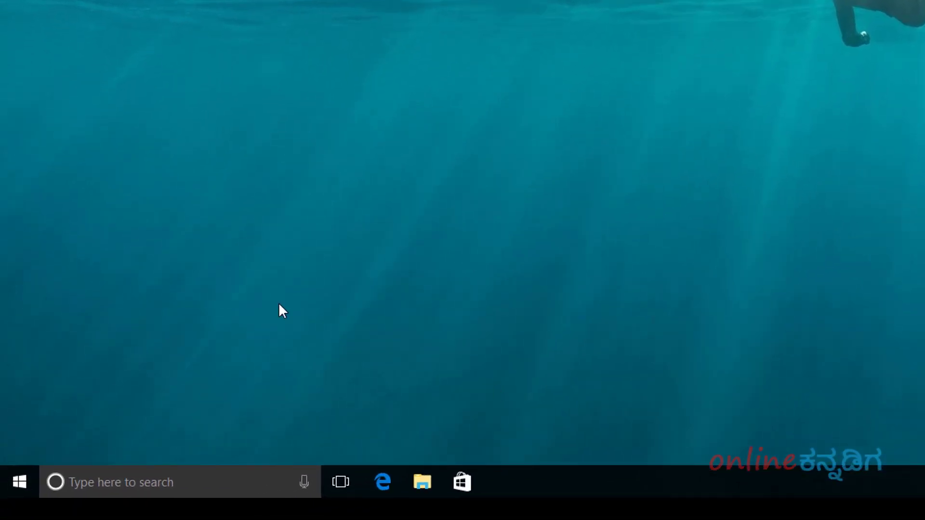
Step: Open Microsoft Edge in a maximized window and go to google.com
click(387, 484)
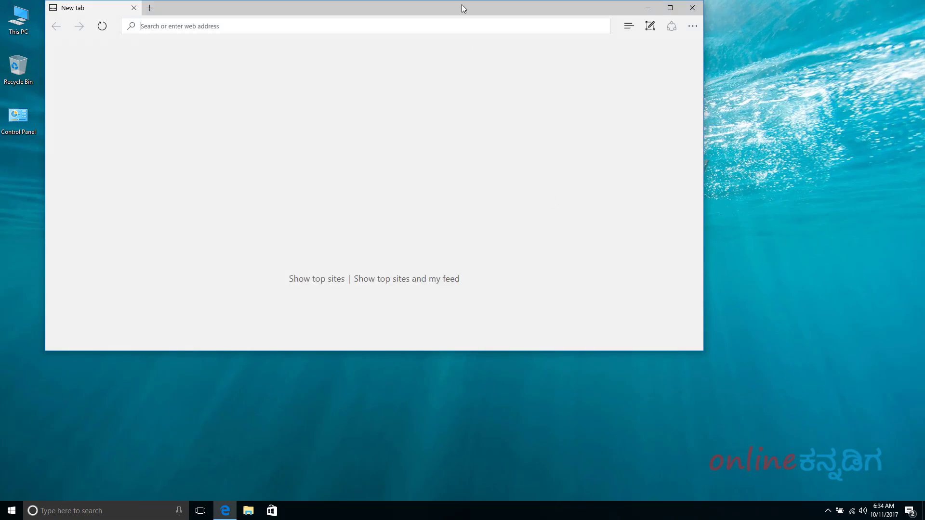
double_click(463, 8)
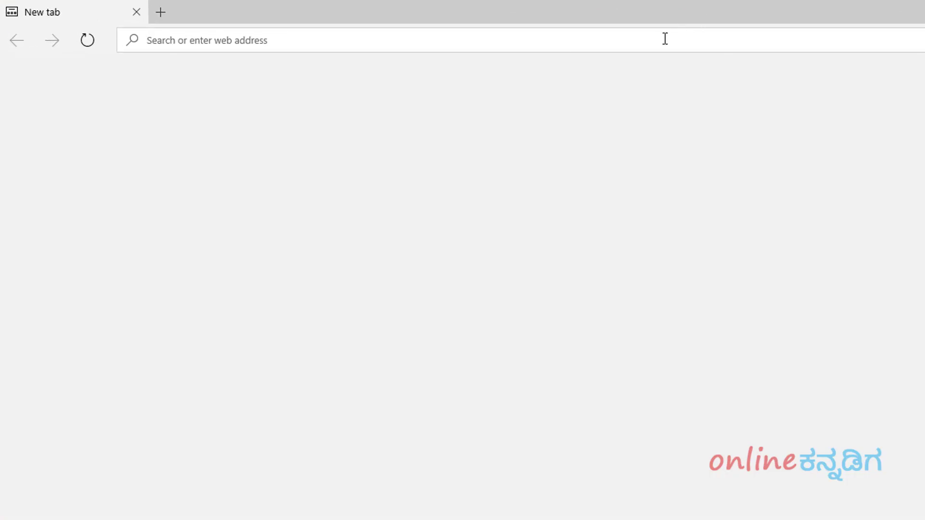
text(google.com/)
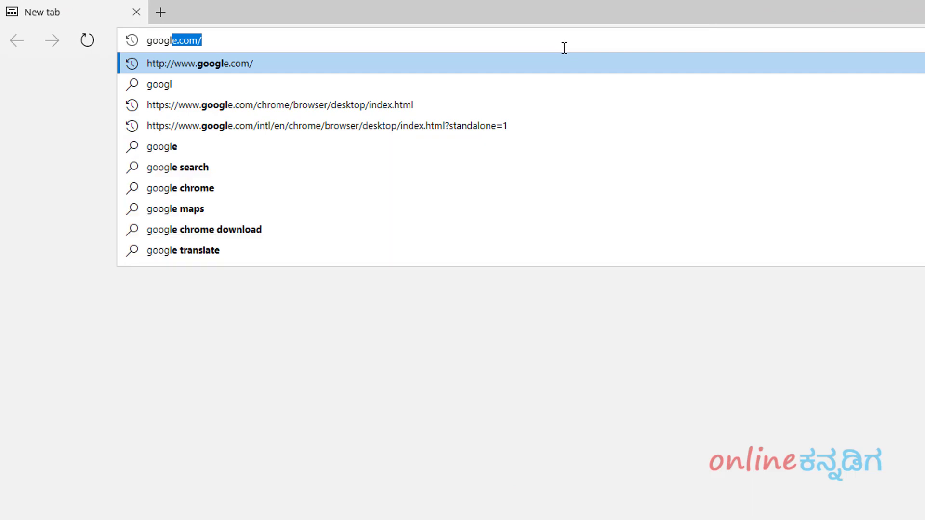
key(Return)
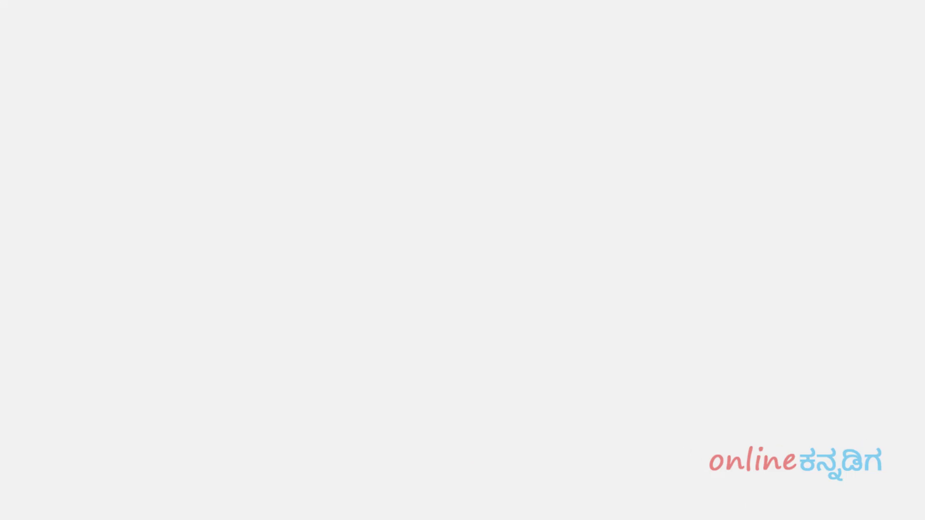
Step: Search Google for "google chrome offline installer"
text(google chrome )
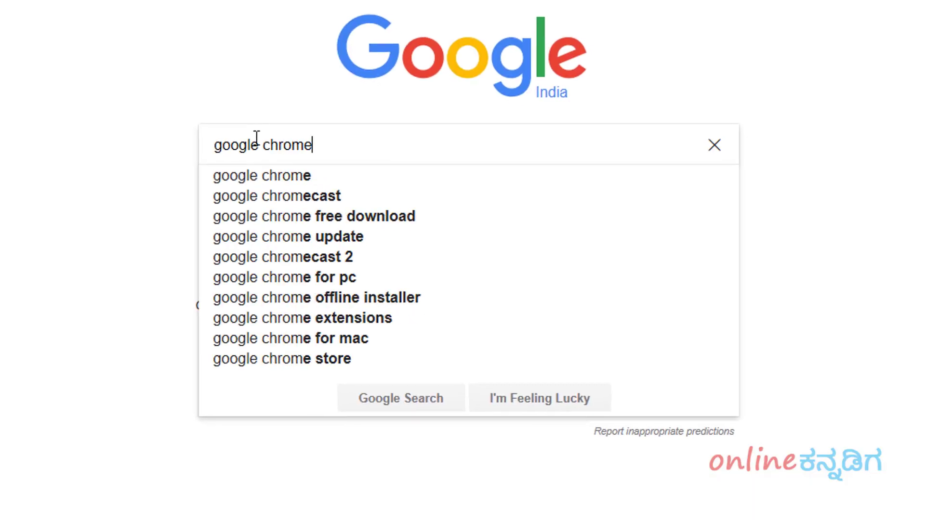
text(off)
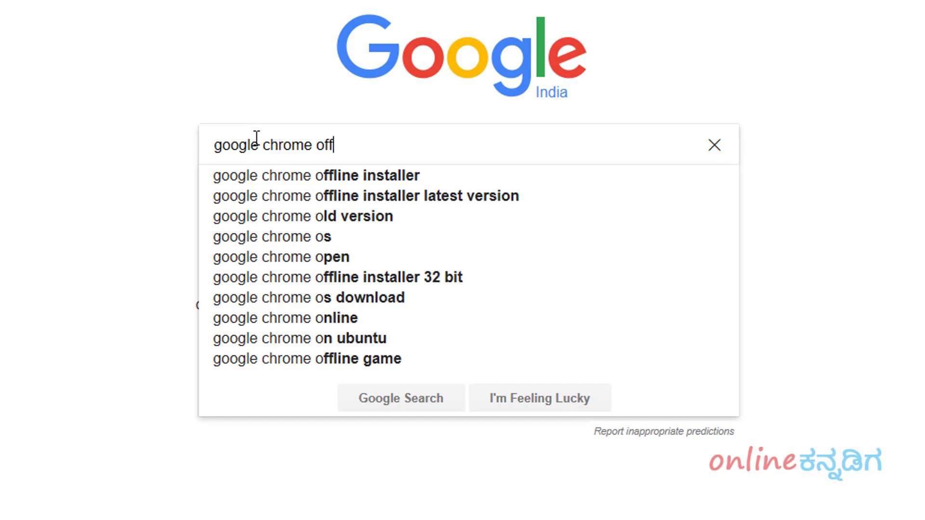
text(line installer)
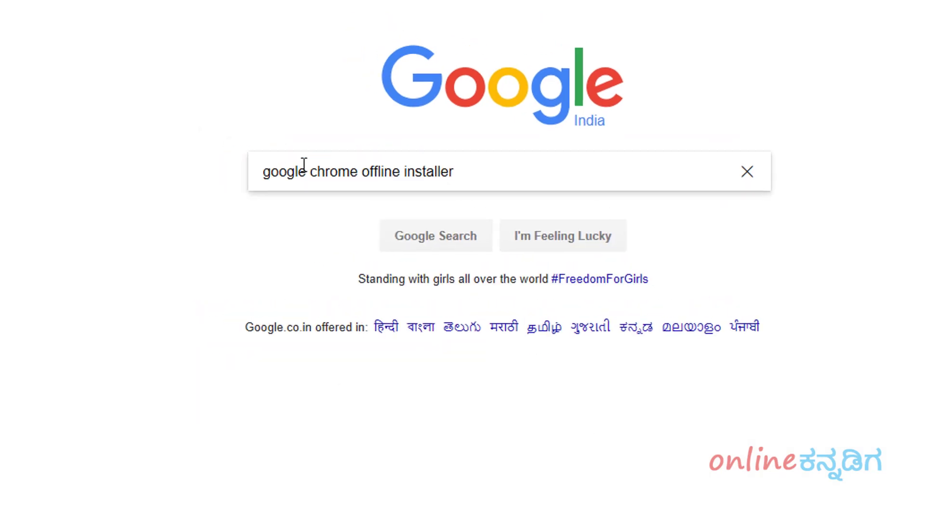
key(Return)
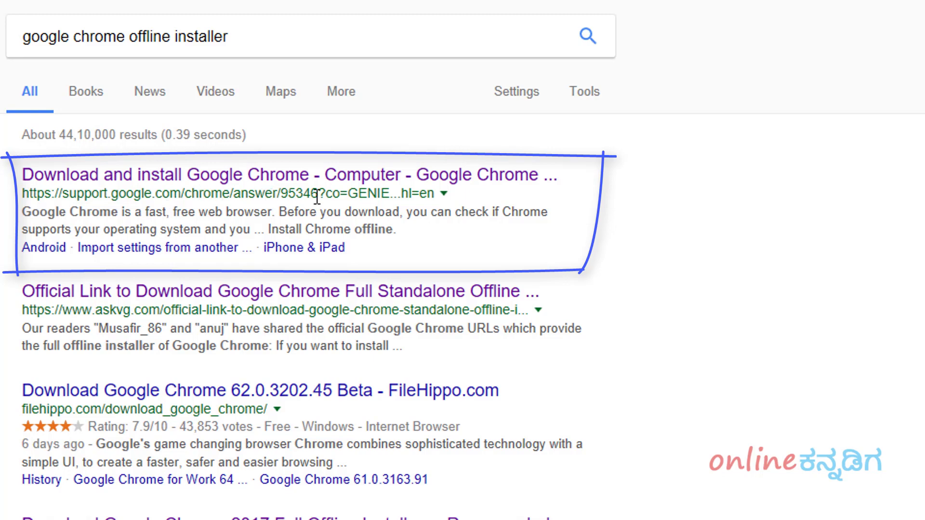
Step: Open Google's "Download and install Google Chrome" support page and follow the alternate Chrome installer link under Install Chrome offline
click(479, 180)
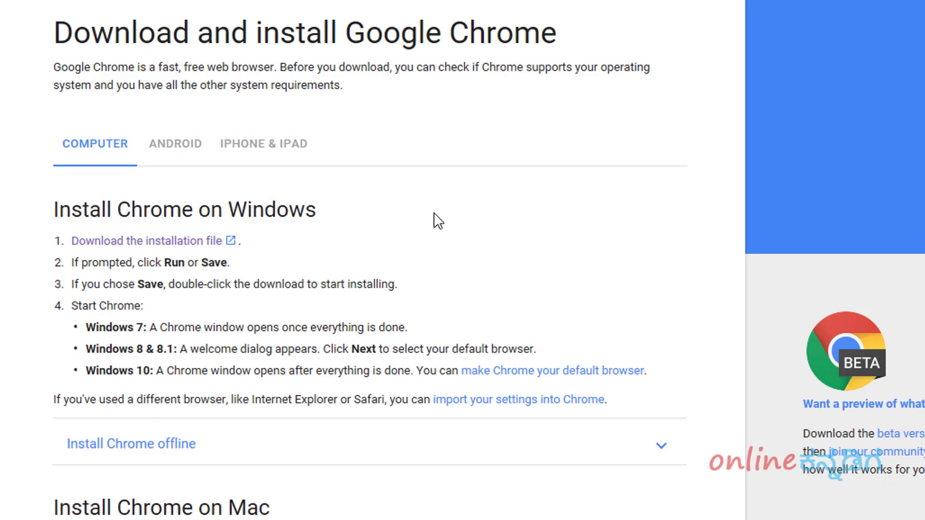
scroll(434, 213, down, 3)
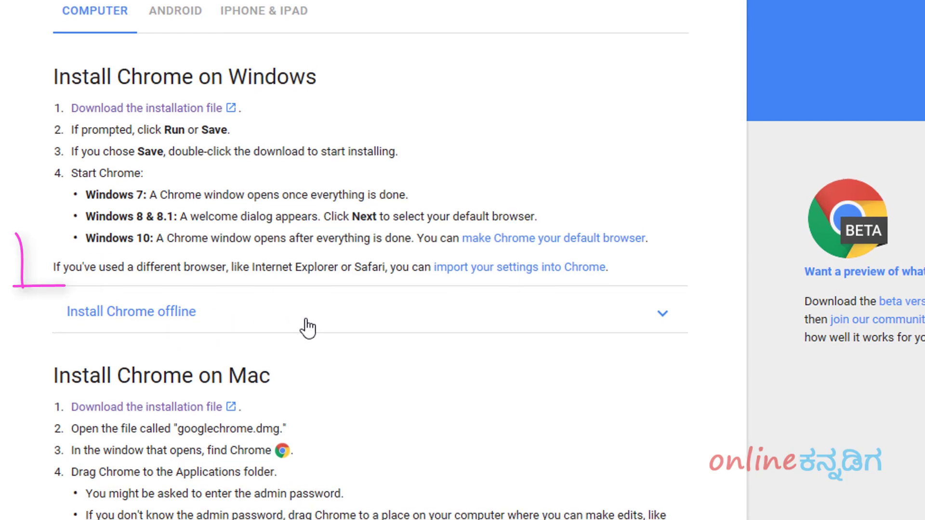
click(308, 327)
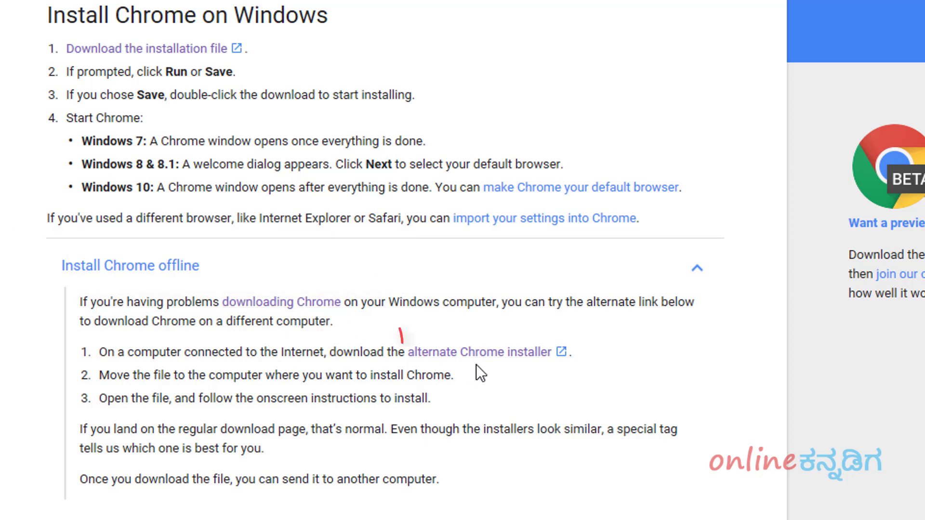
click(535, 356)
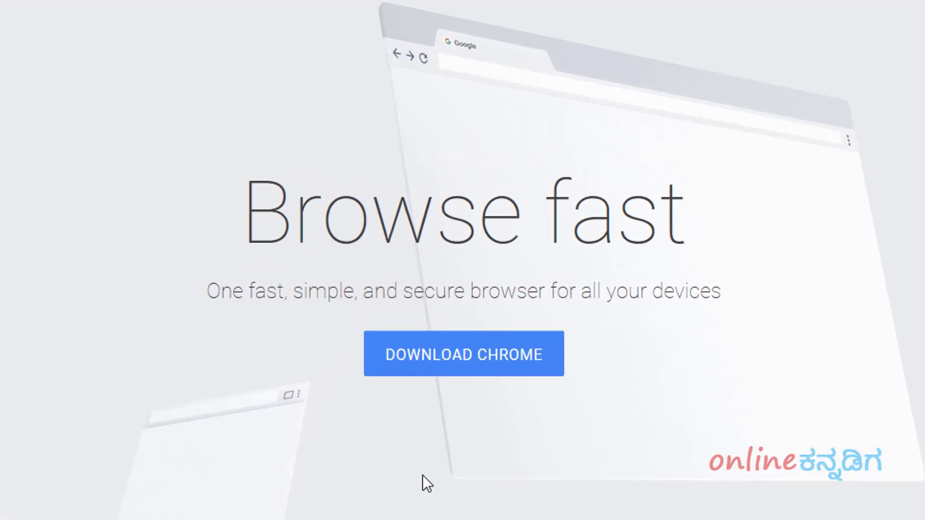
Step: Request the Chrome for Windows 64-bit download, opting out of usage statistics and crash reports and accepting the Terms of Service
click(529, 371)
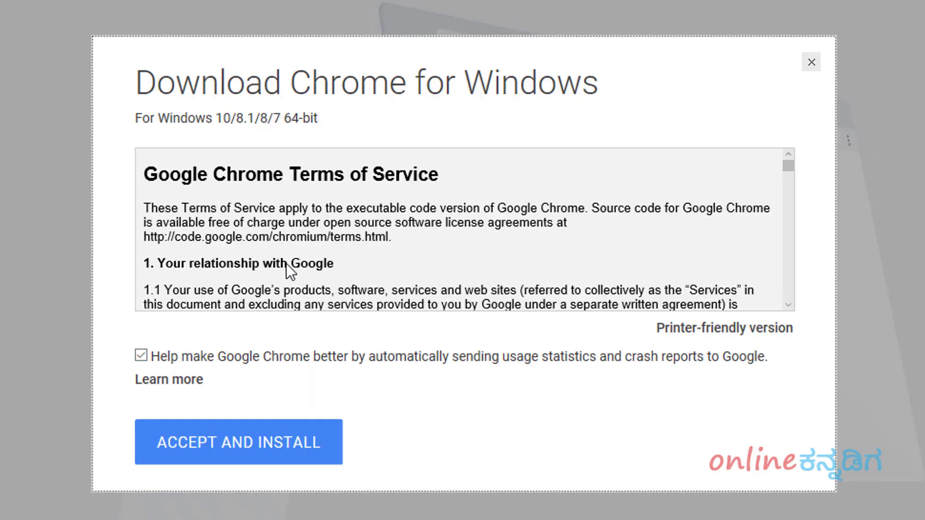
scroll(298, 264, down, 1)
scroll(297, 264, up, 1)
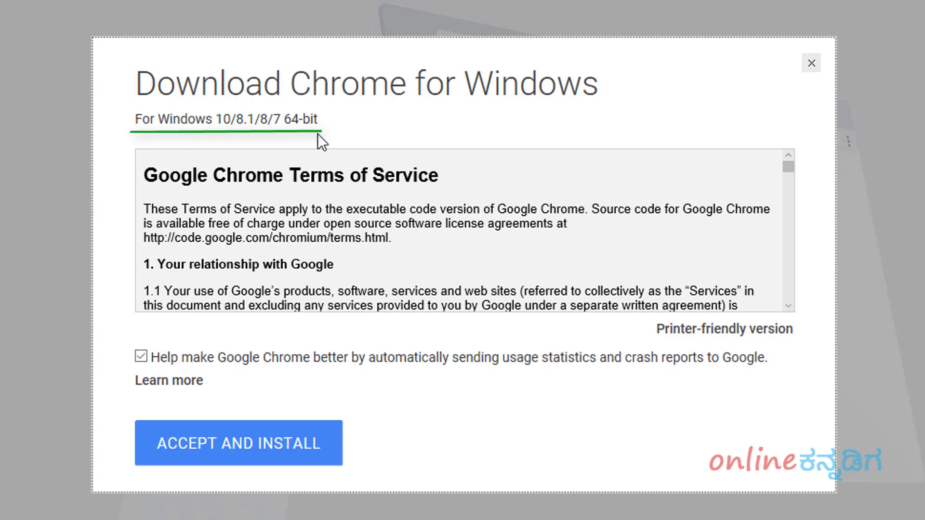
scroll(310, 196, down, 5)
scroll(310, 196, up, 5)
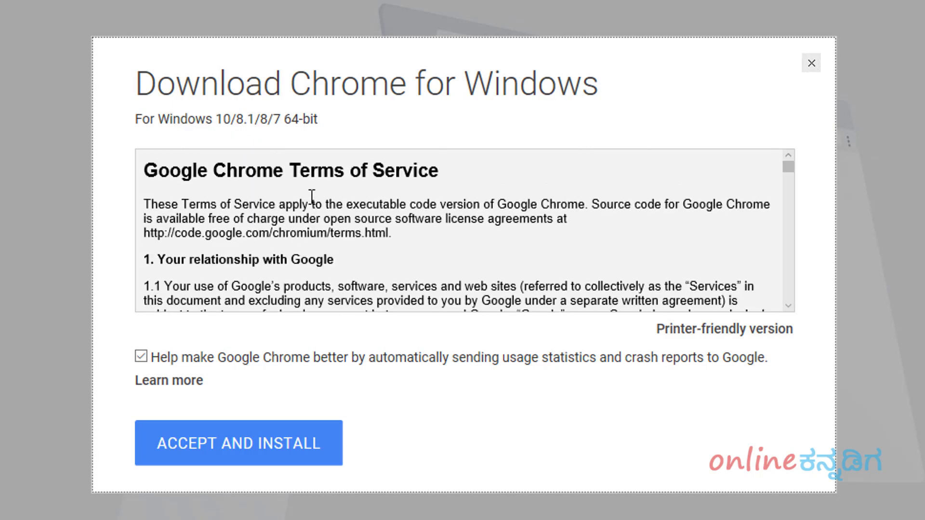
click(141, 358)
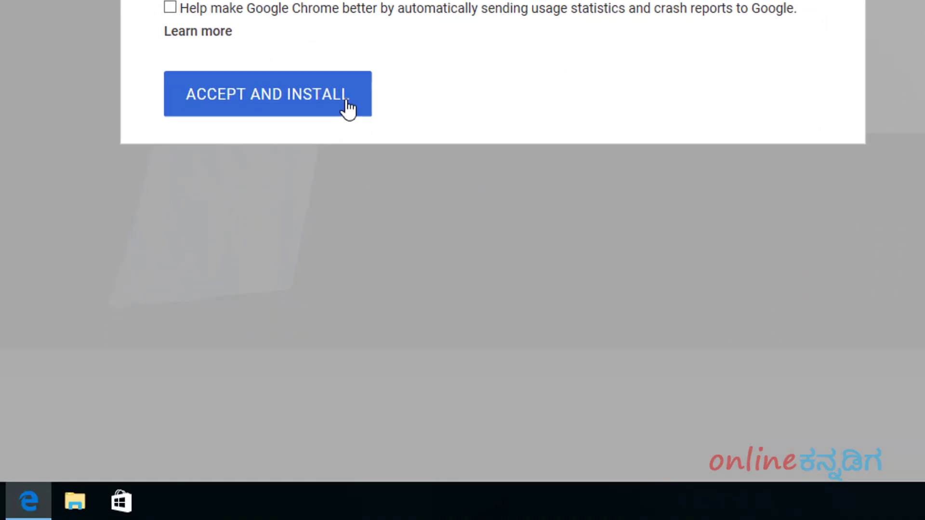
click(319, 458)
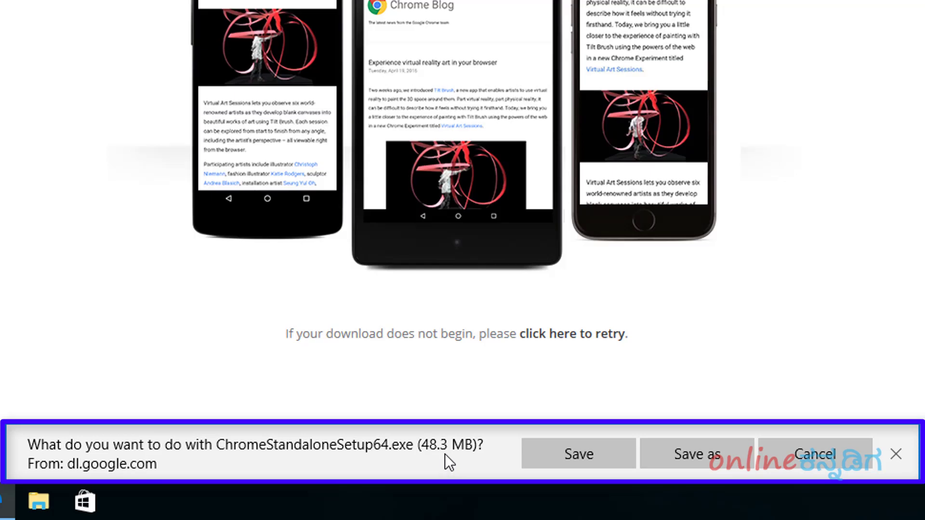
Step: Save ChromeStandaloneSetup64.exe and run it from the Downloads folder to install Chrome, and maximize the new Chrome window
click(578, 454)
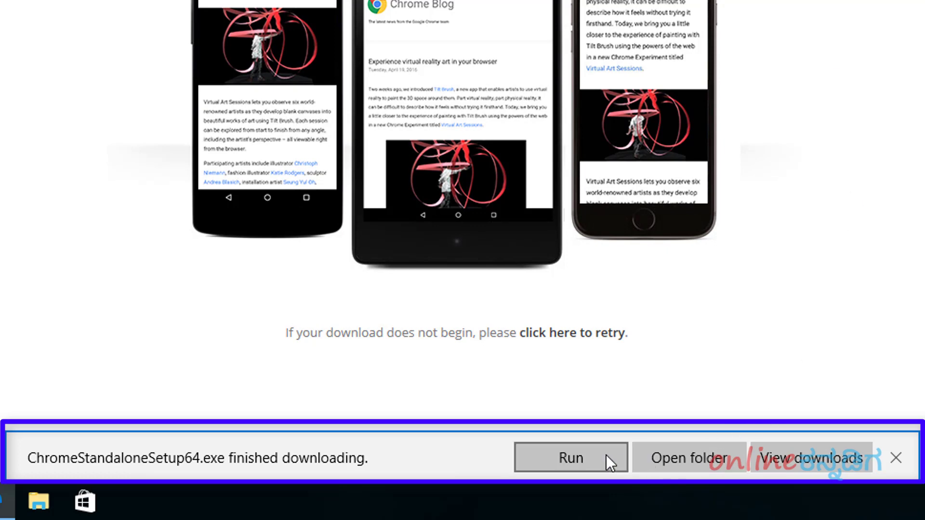
click(712, 469)
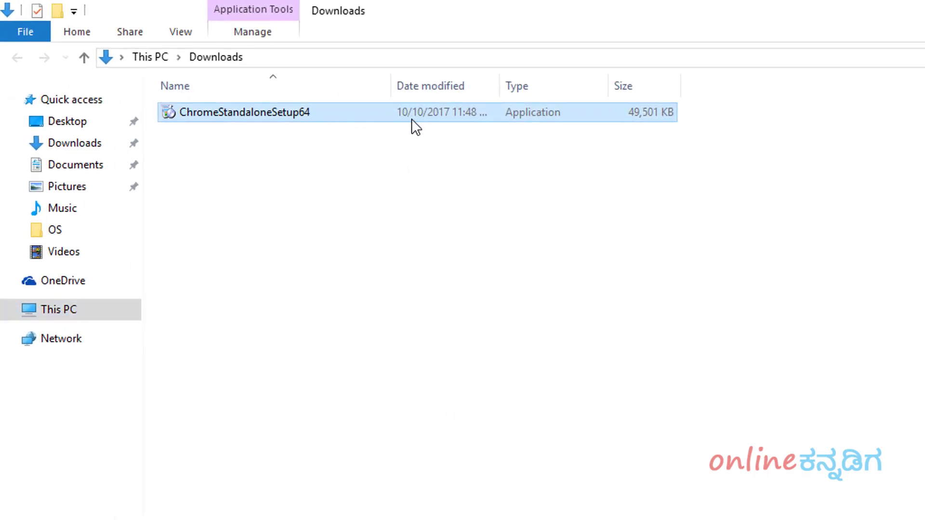
double_click(346, 114)
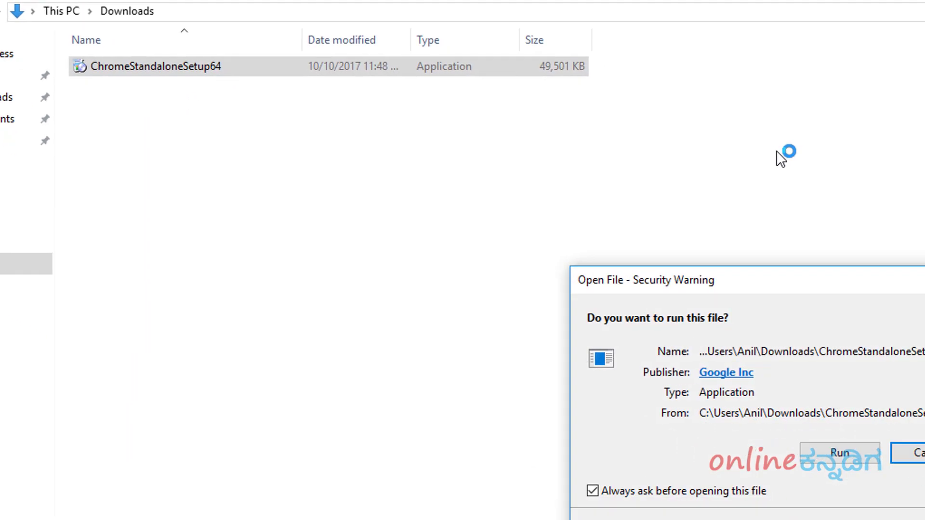
click(525, 297)
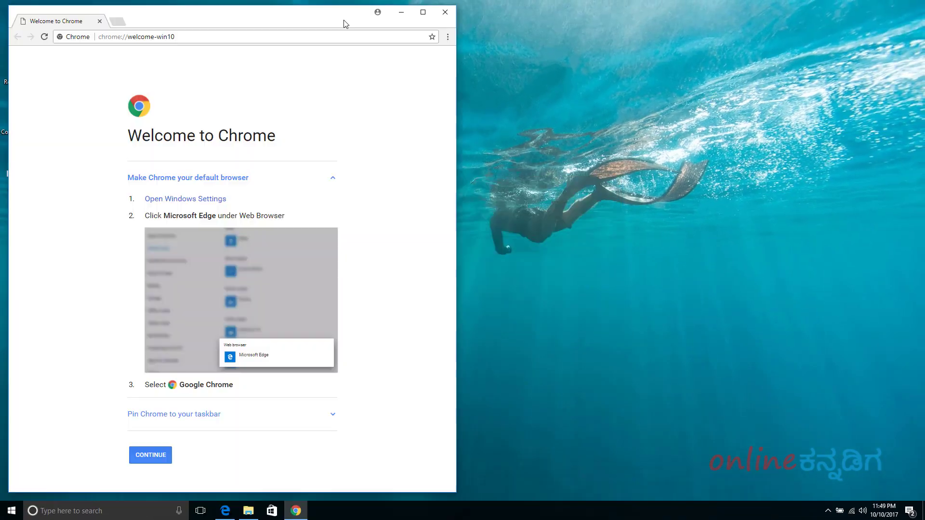
double_click(363, 18)
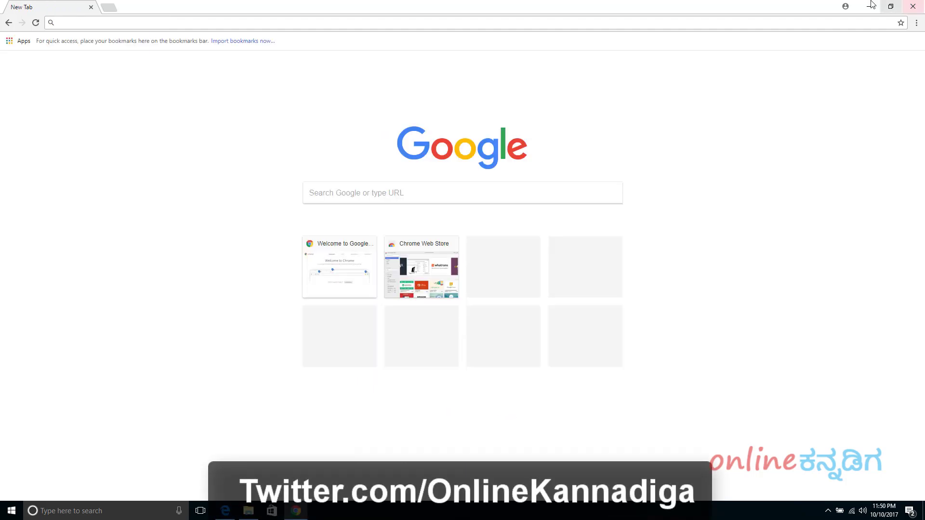
Step: Minimize Chrome and open the Default apps page in the System section of Windows Settings
click(870, 5)
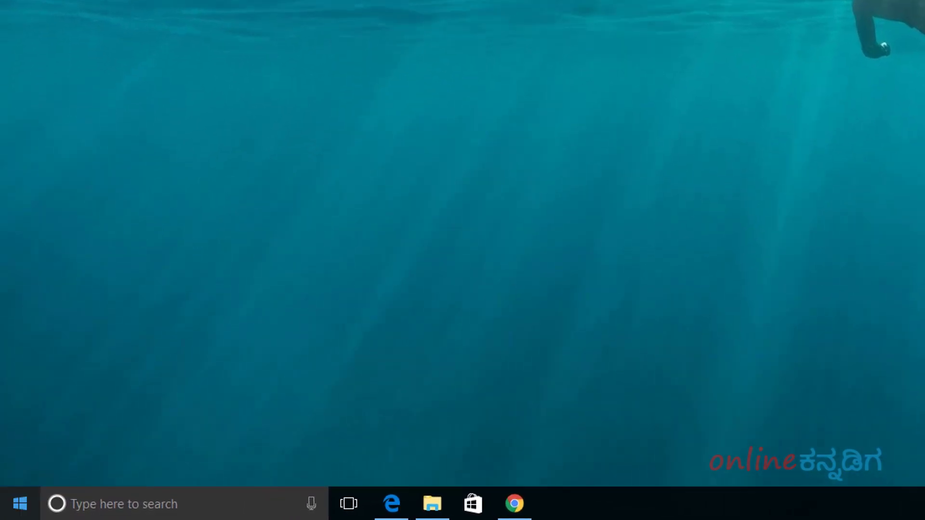
click(19, 504)
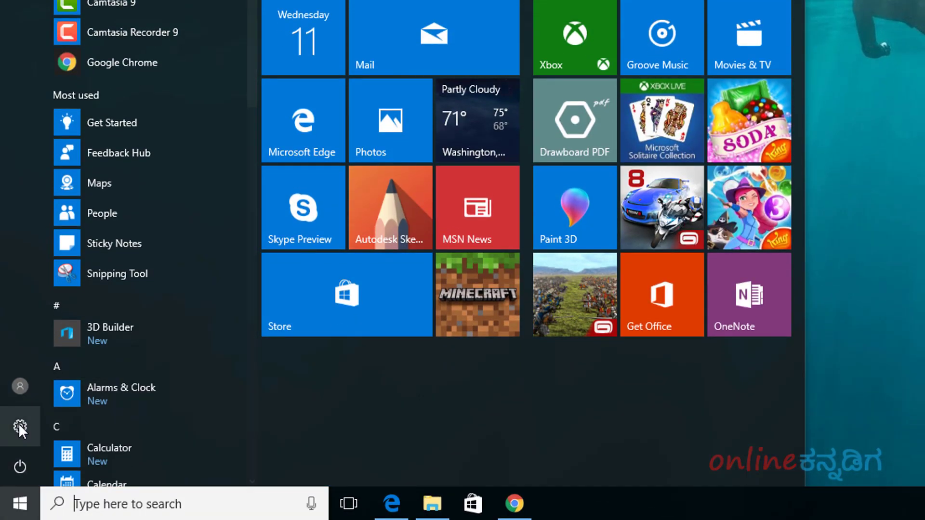
click(20, 426)
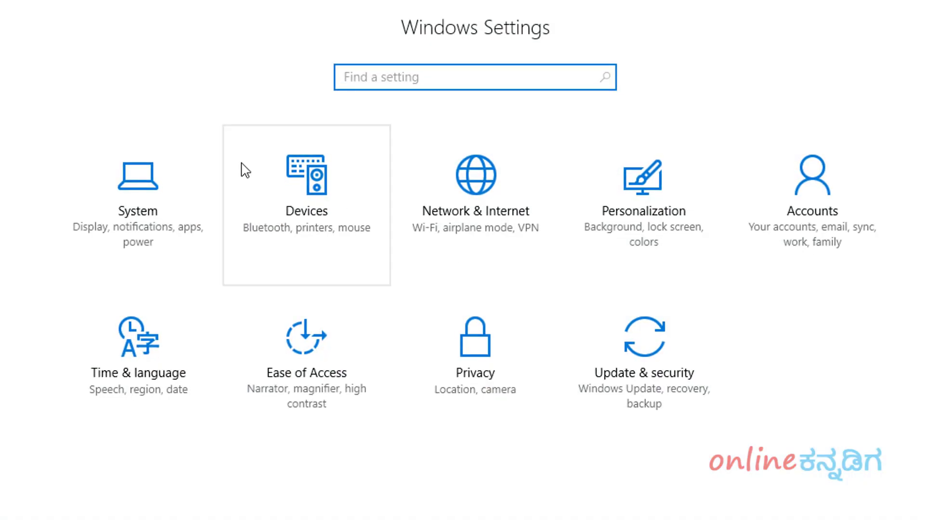
click(191, 220)
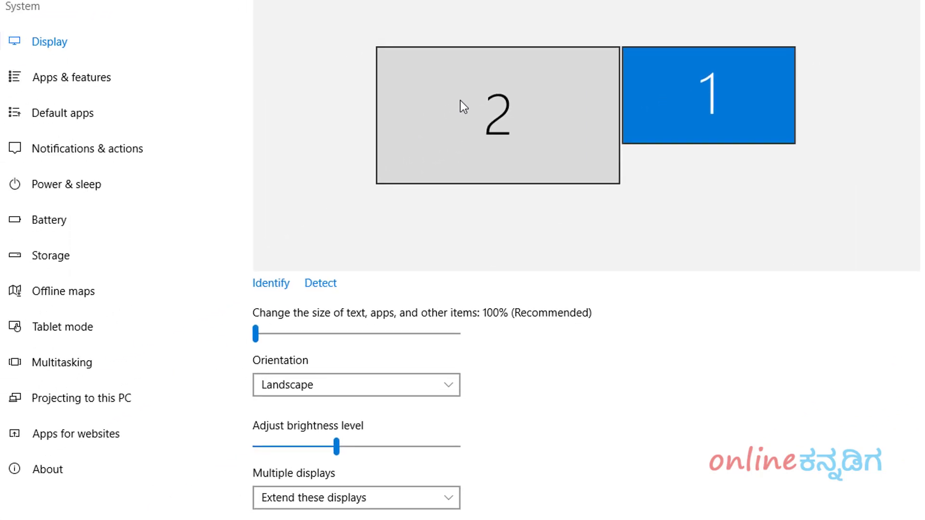
scroll(569, 300, down, 1)
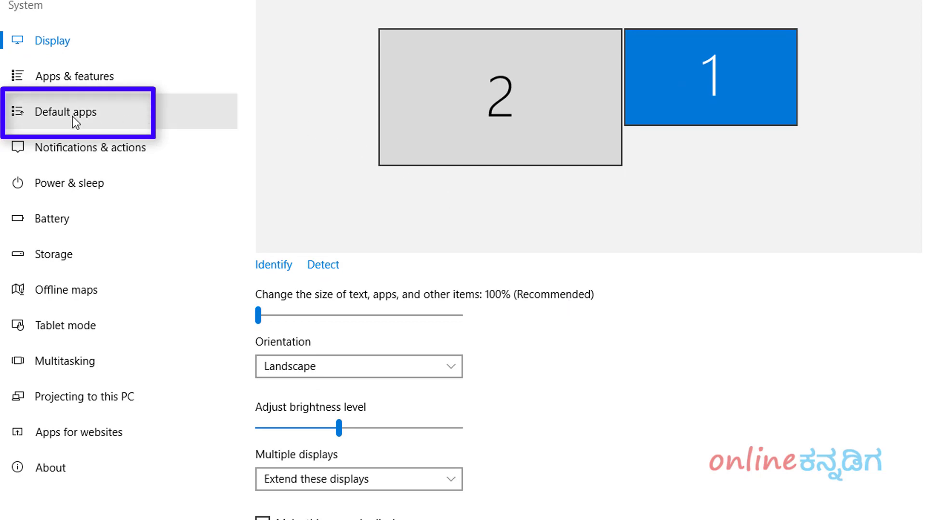
click(102, 114)
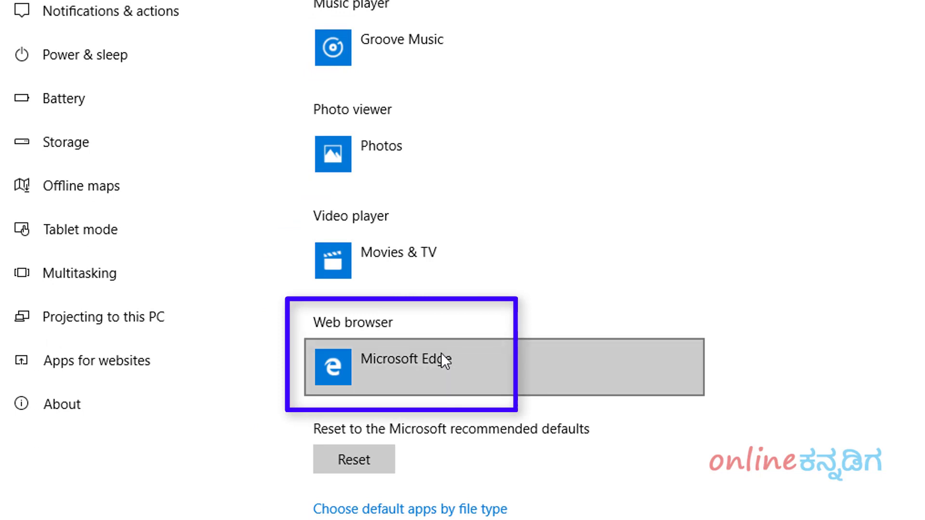
Step: Set Google Chrome as the default web browser, choosing to switch anyway, and close Settings
click(523, 359)
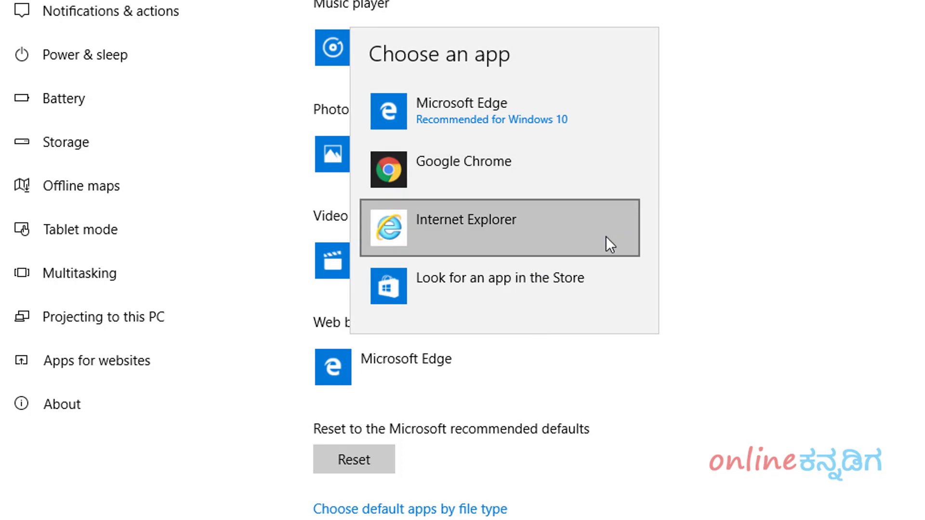
click(586, 176)
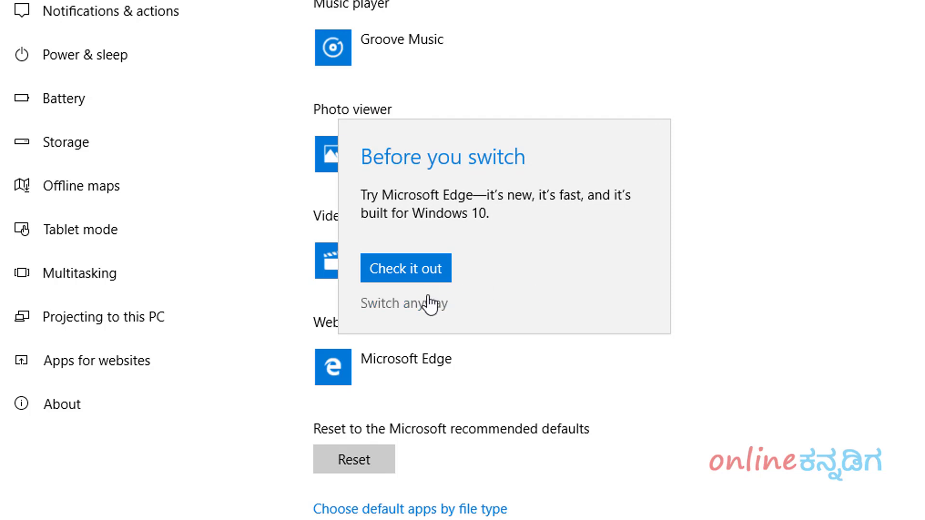
click(437, 311)
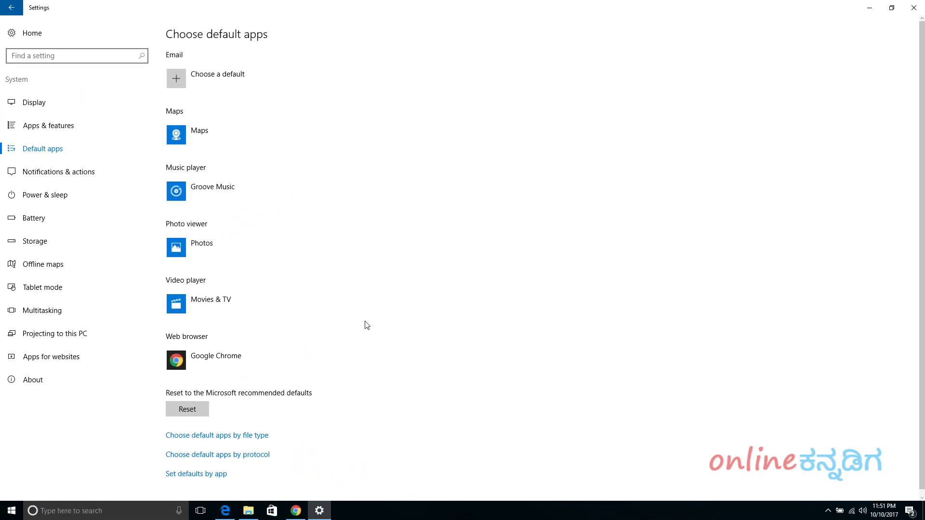
click(914, 8)
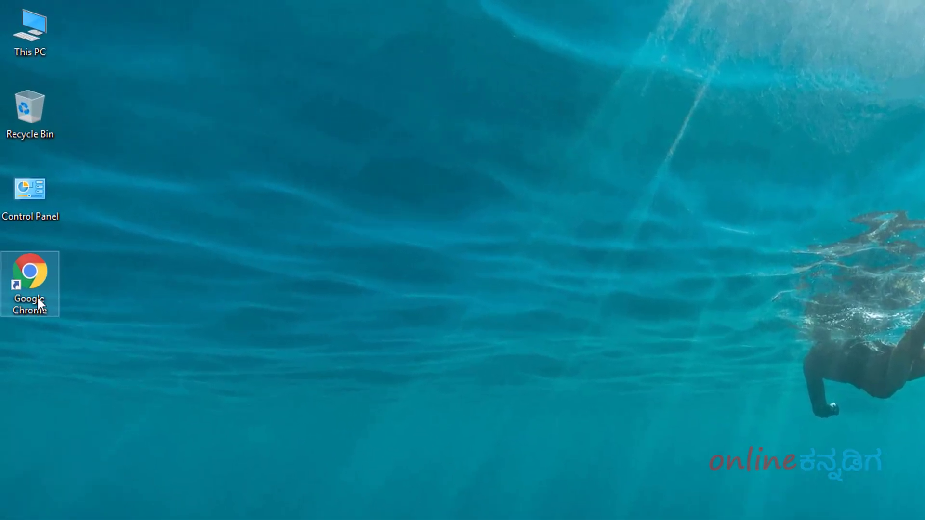
right_click(37, 292)
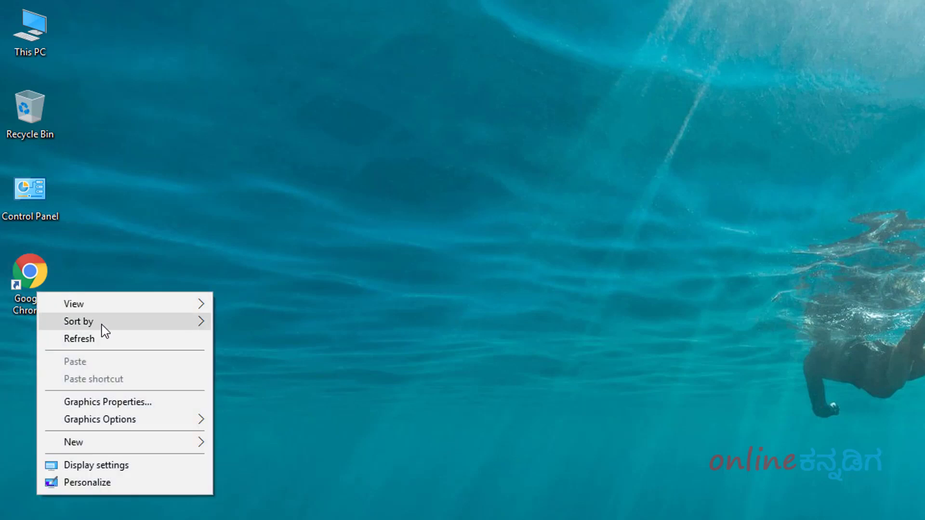
mouse_move(102, 322)
click(389, 268)
Step: Pin Google Chrome to the taskbar from its desktop shortcut, and bring up the Chrome window and close it
click(34, 285)
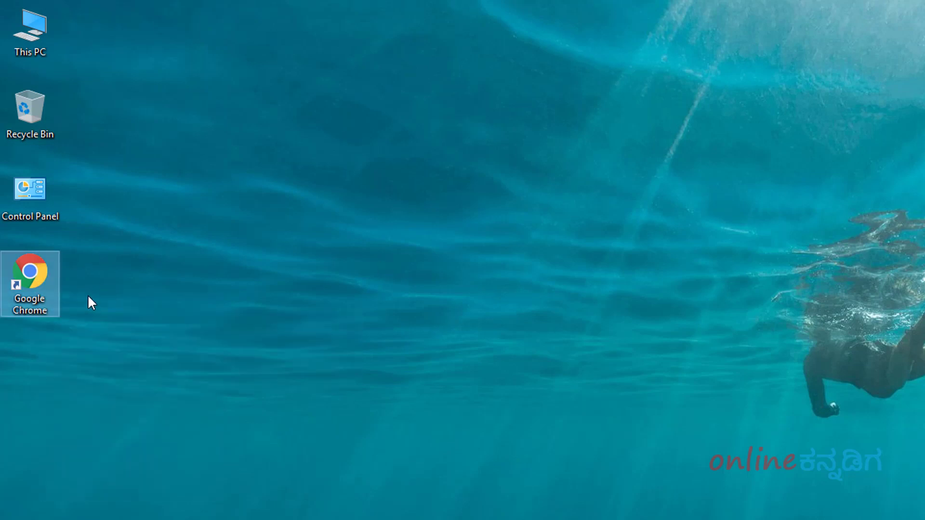
right_click(33, 295)
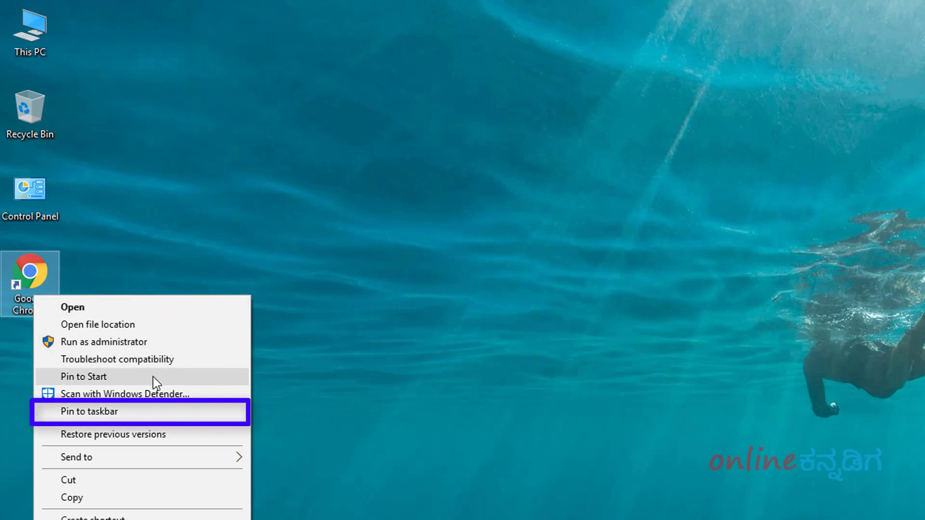
click(133, 413)
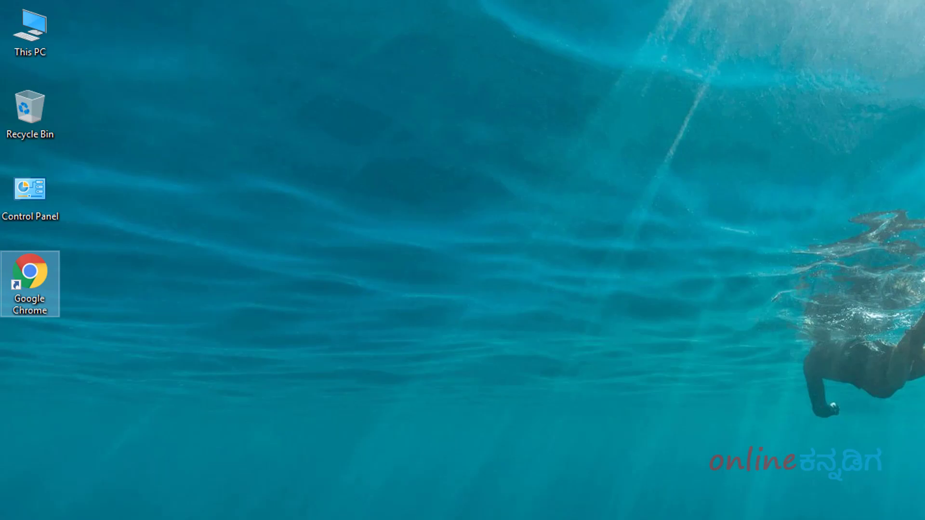
double_click(30, 285)
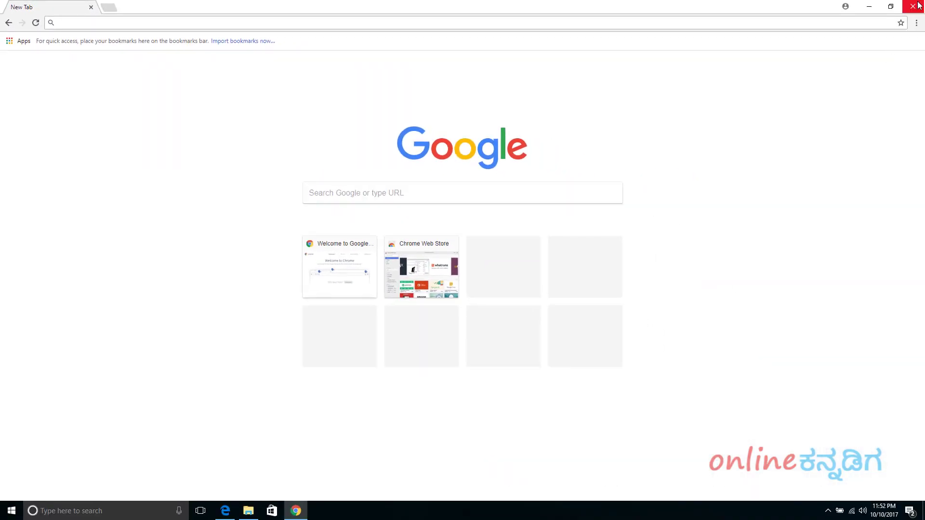
click(913, 6)
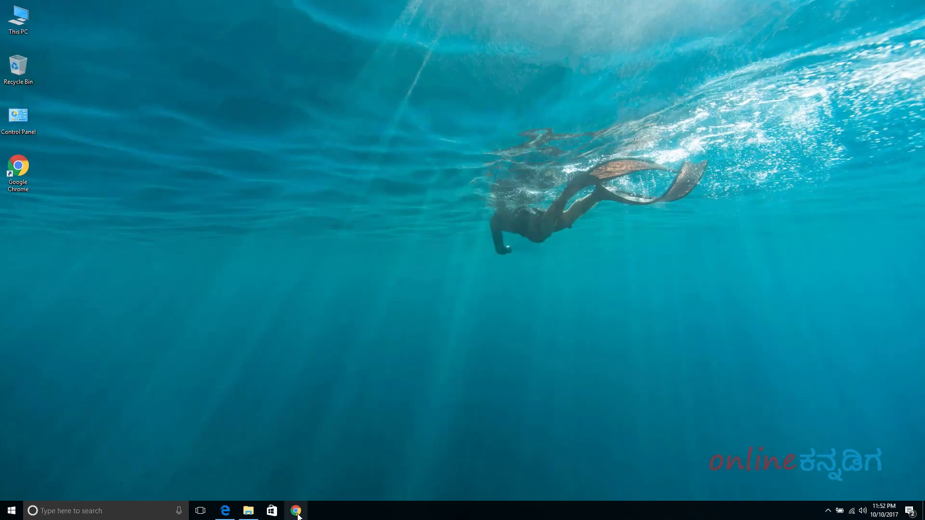